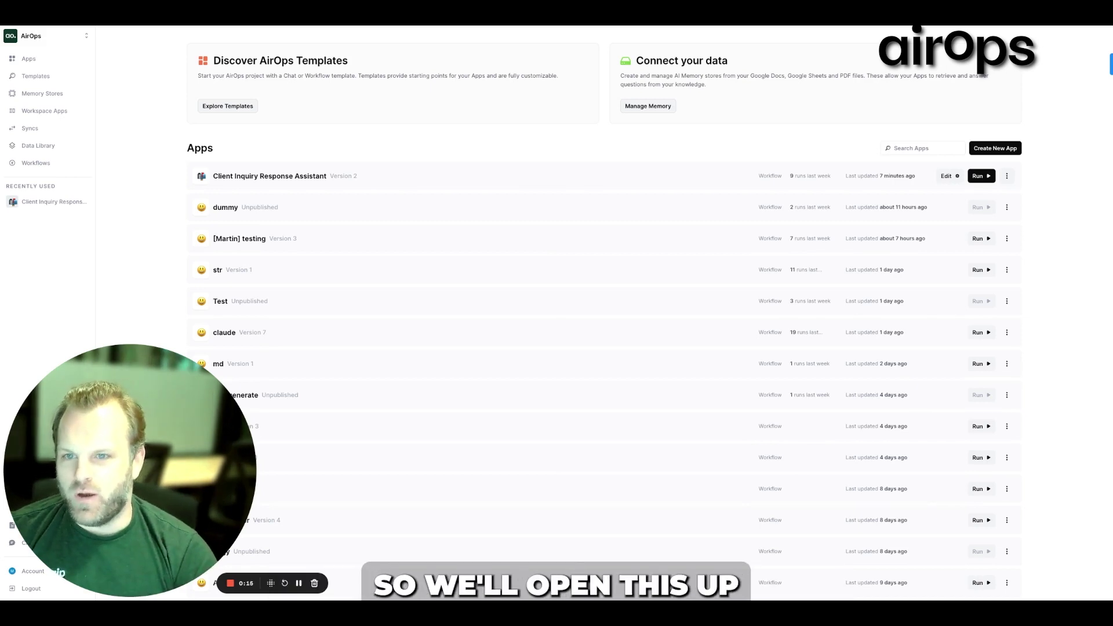
Step: Open the Client Inquiry Response Assistant app, check its Run Once form, and open the LLM step's settings
click(396, 176)
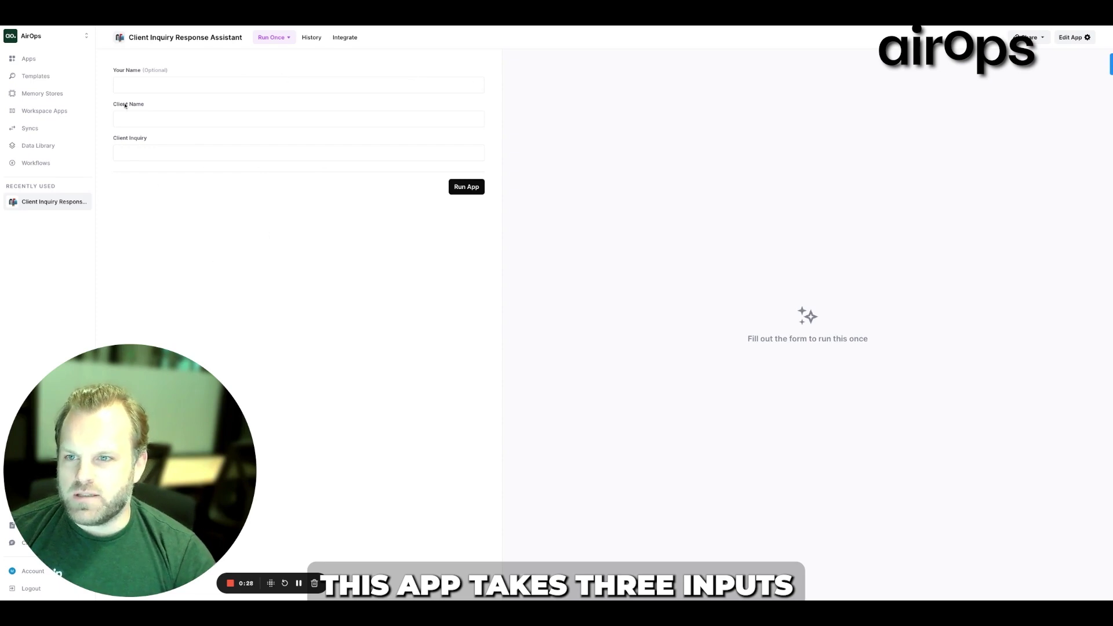
click(122, 119)
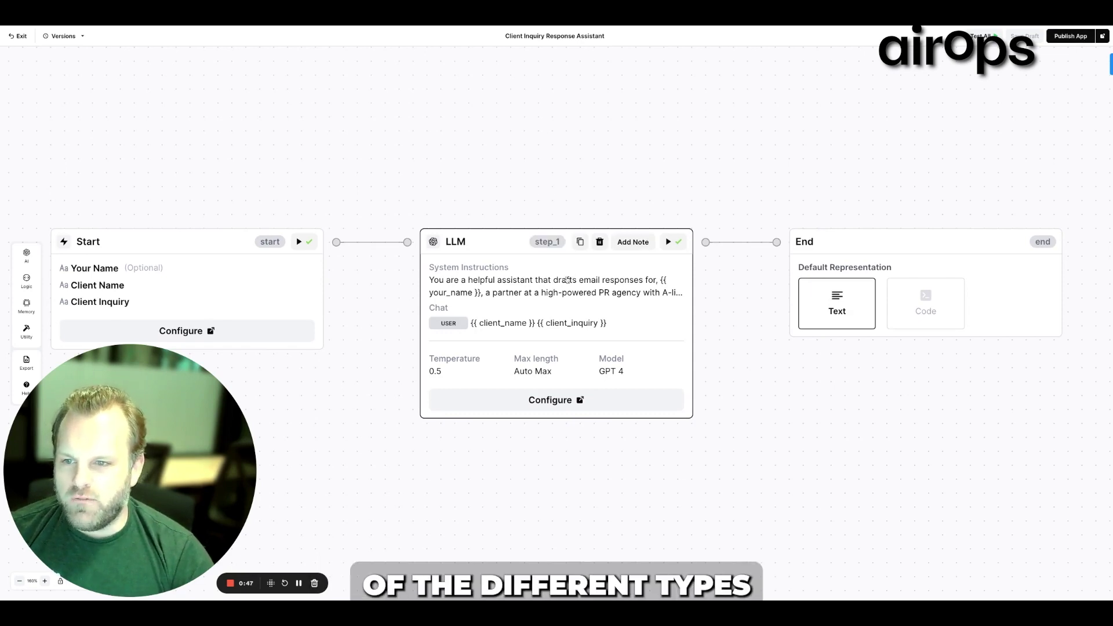
click(566, 280)
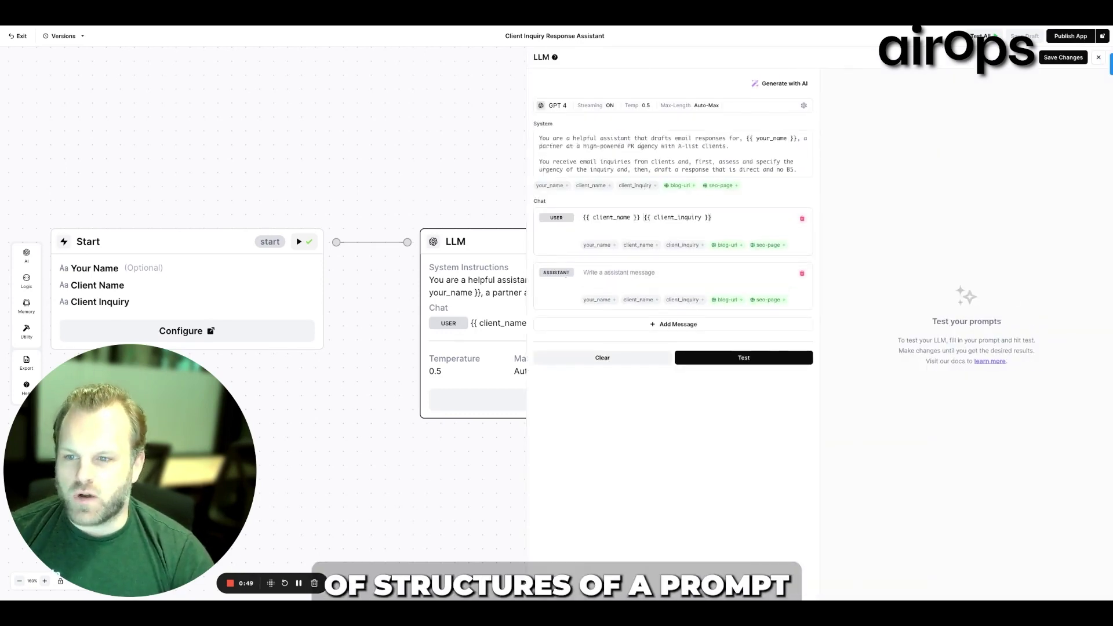
Step: Keep GPT 4 as the selected AI model in the LLM step's model settings
click(738, 106)
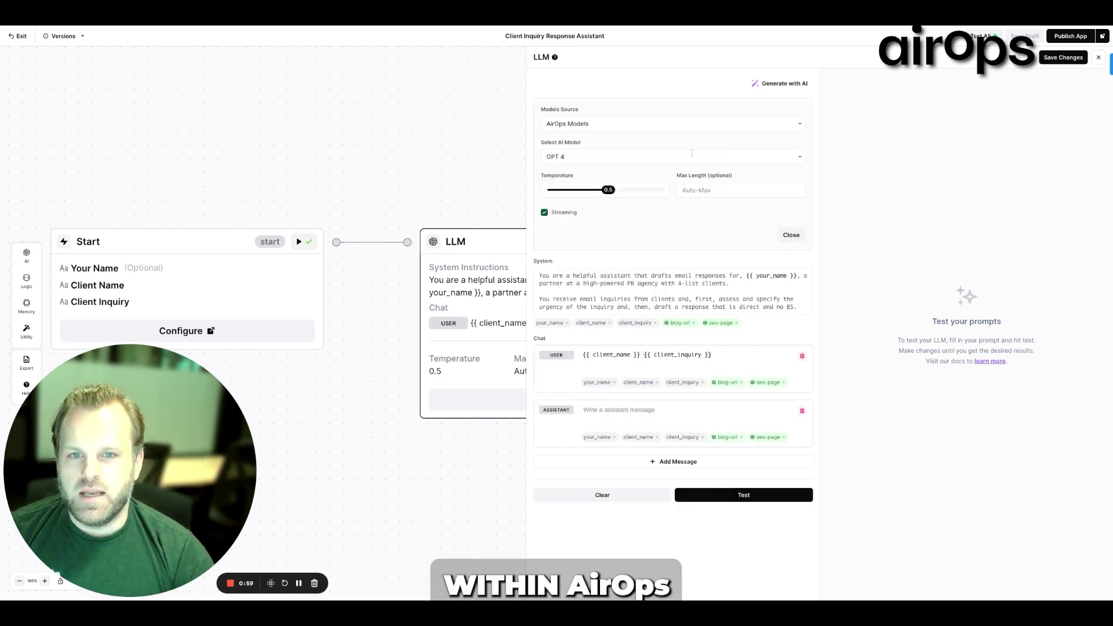
click(609, 157)
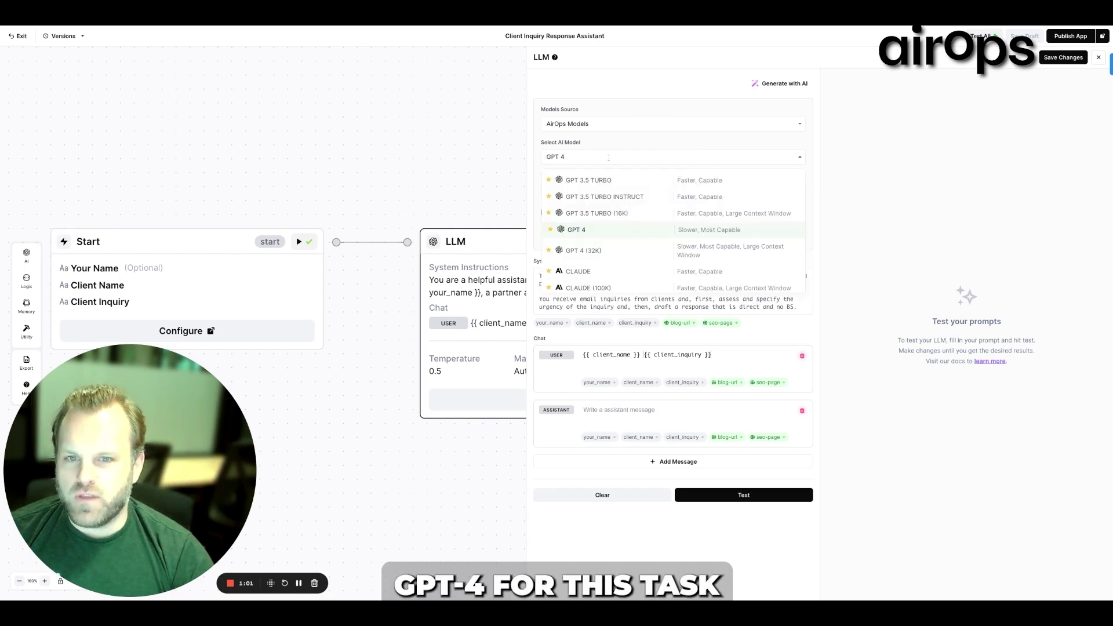
click(608, 157)
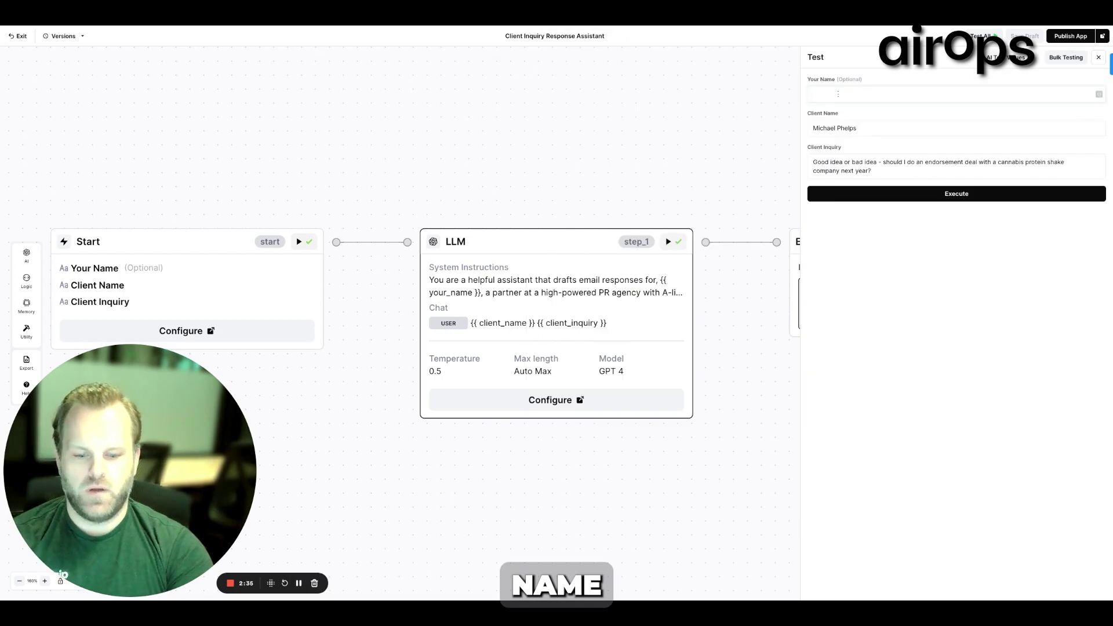
Step: Test the workflow as Matt for client Elon Musk with a leaked SpaceX launch plans inquiry
text(Matt)
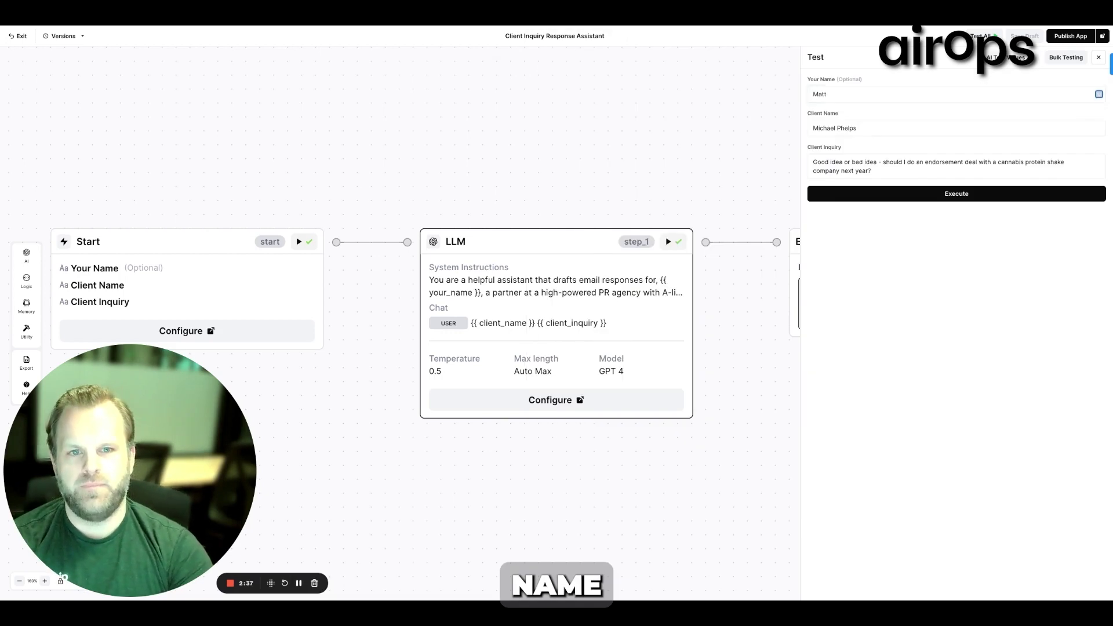
triple_click(832, 128)
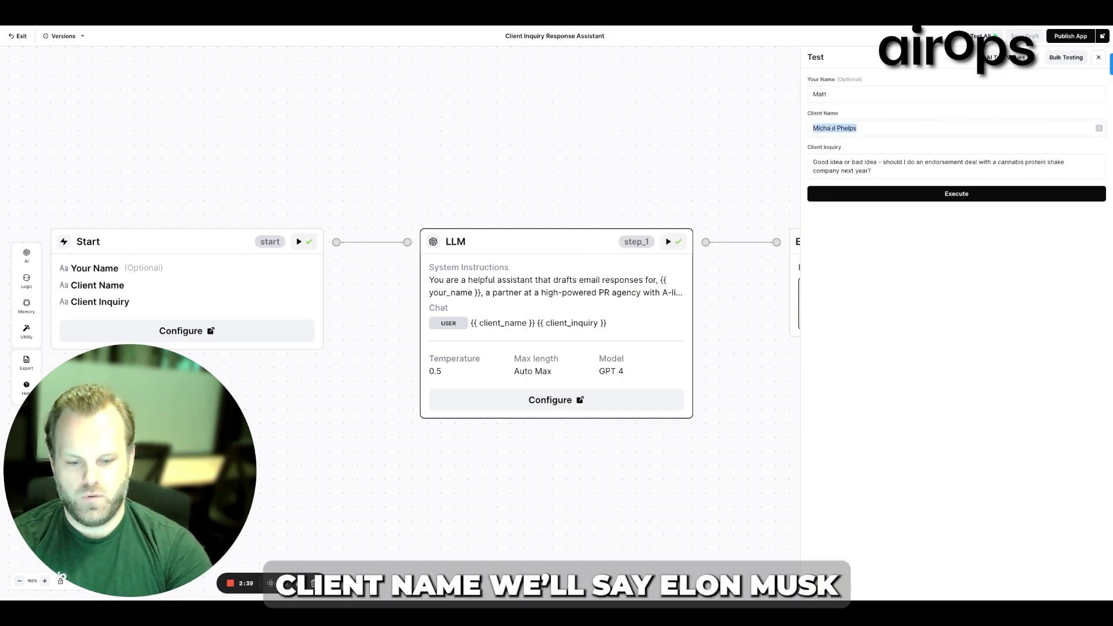
text(Elon Musk)
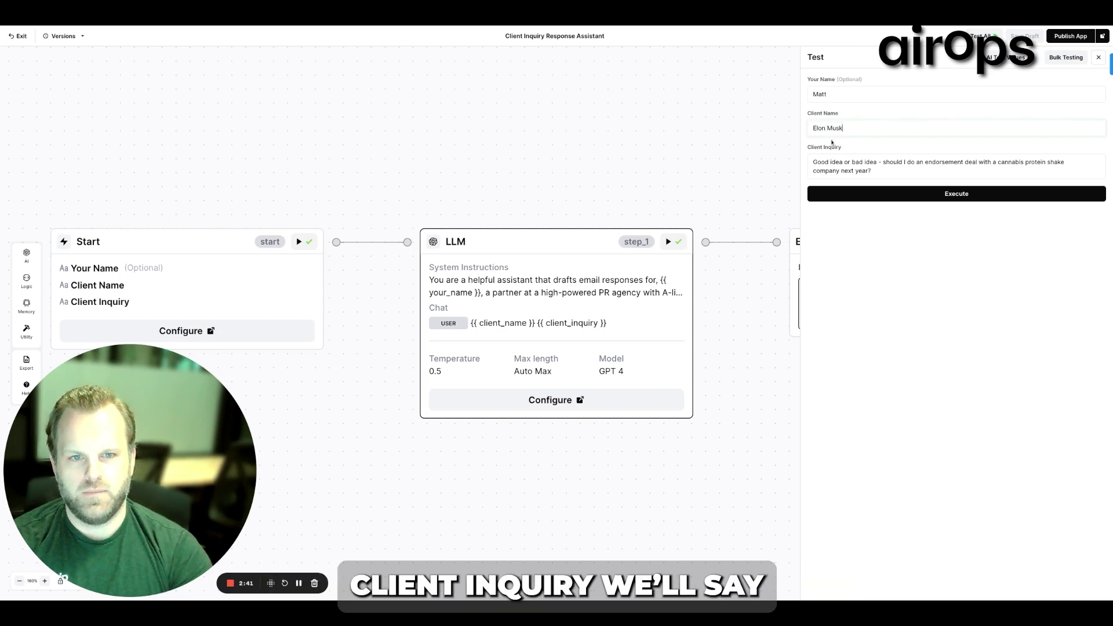
drag(873, 171, 805, 164)
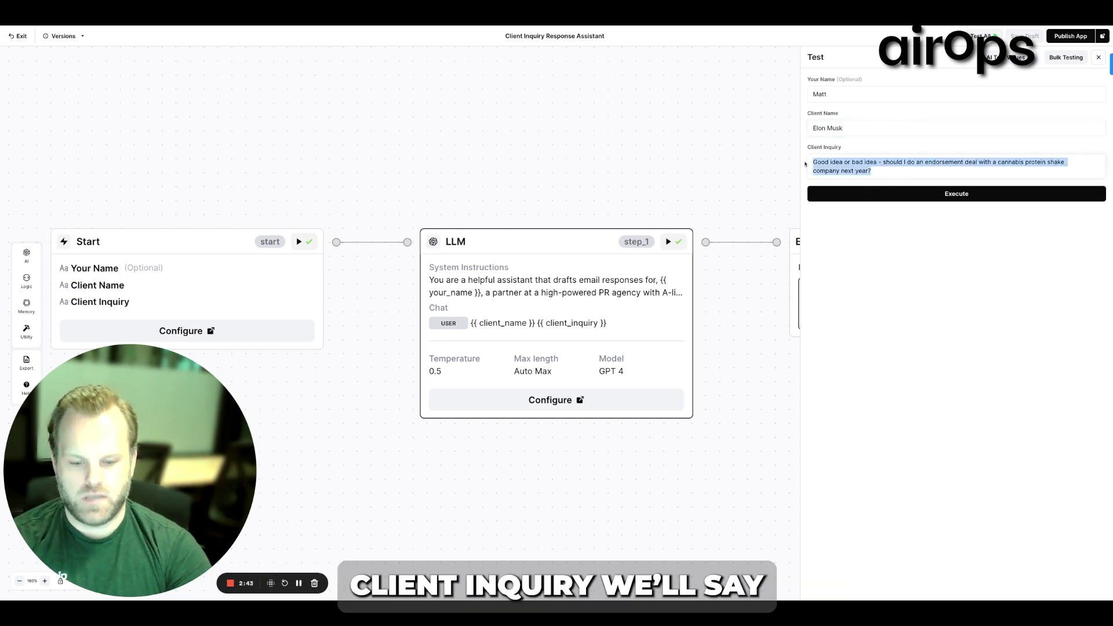
text(Highly confi)
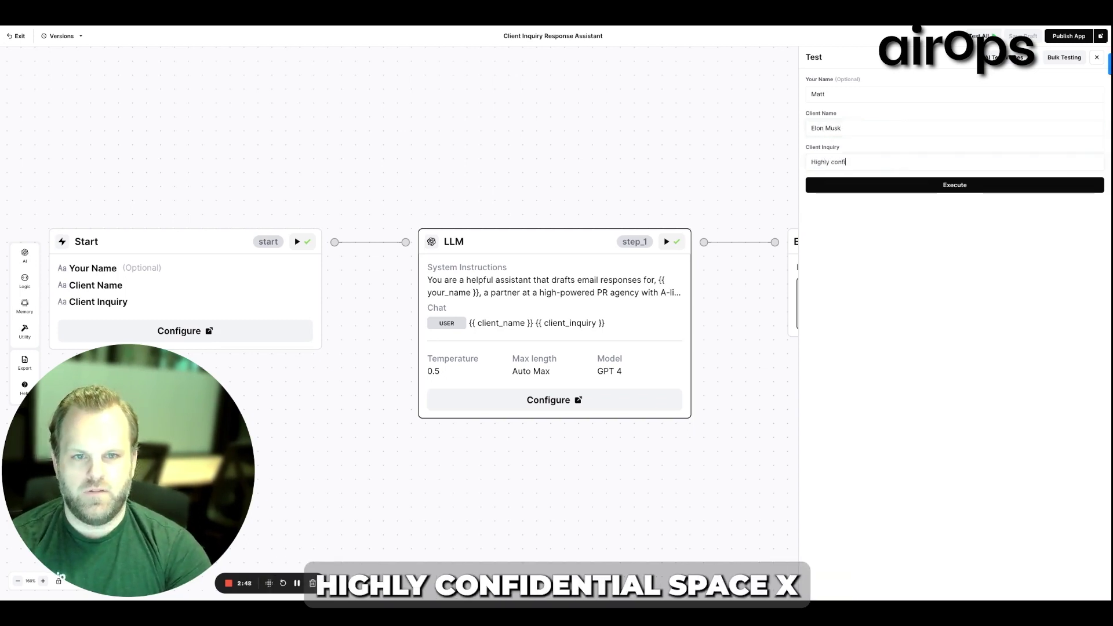
text(dential Sop)
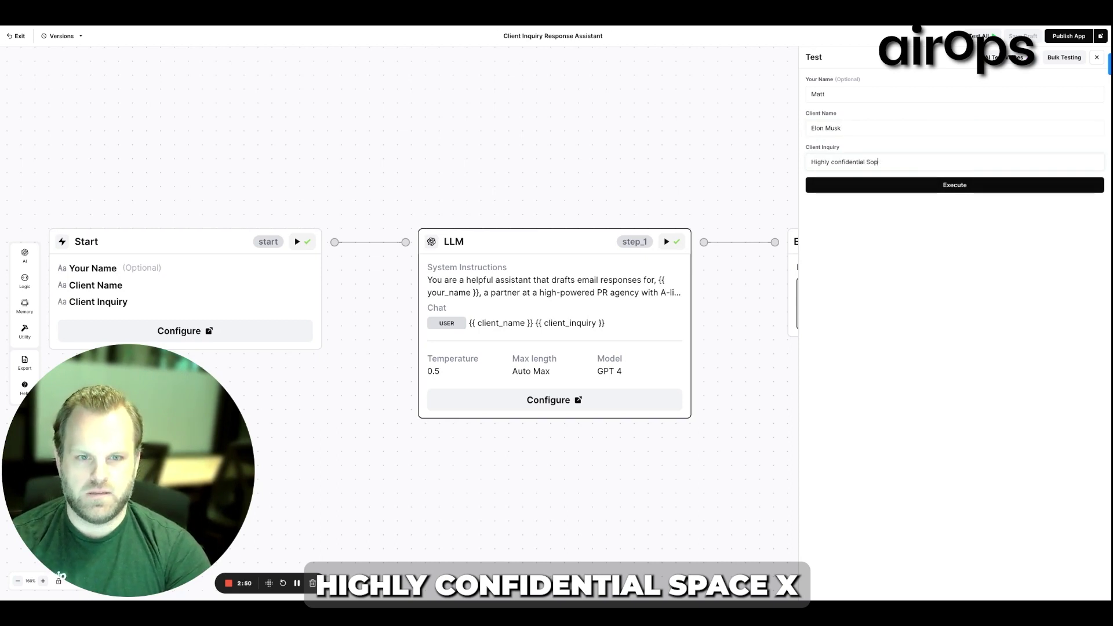
key(BackSpace)
key(BackSpace)
text(pace)
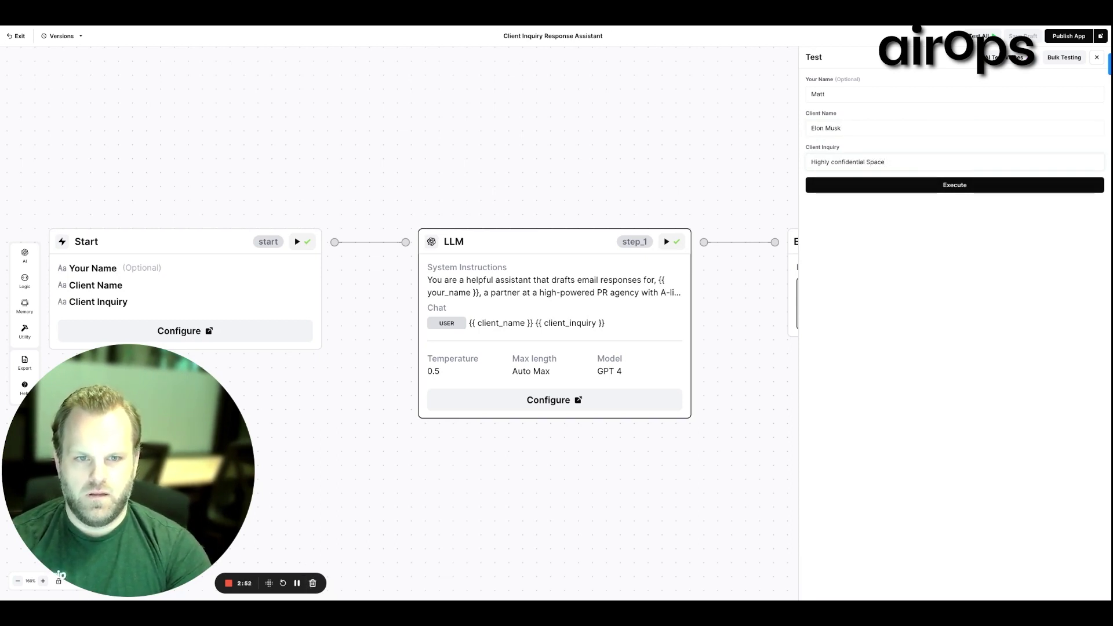
text(X launch plans we)
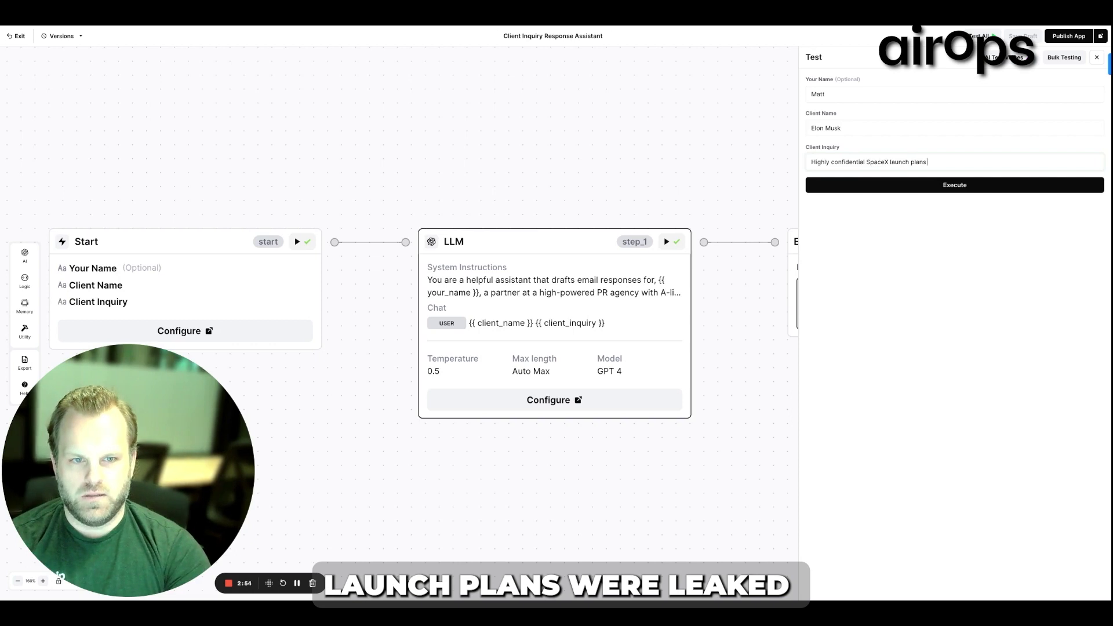
text(re leaked...)
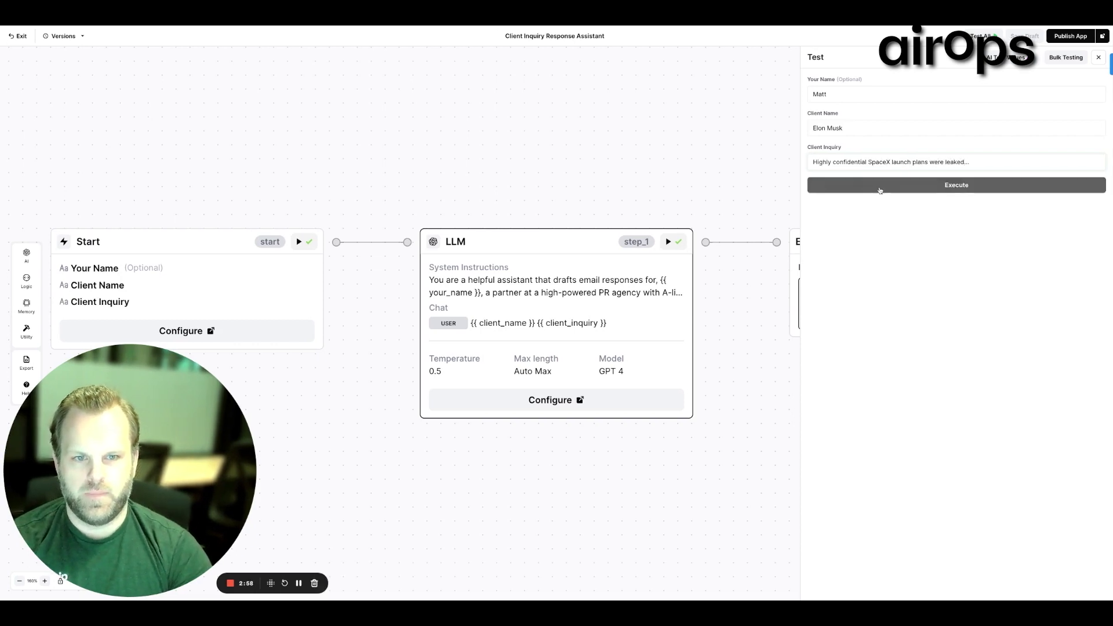
click(900, 185)
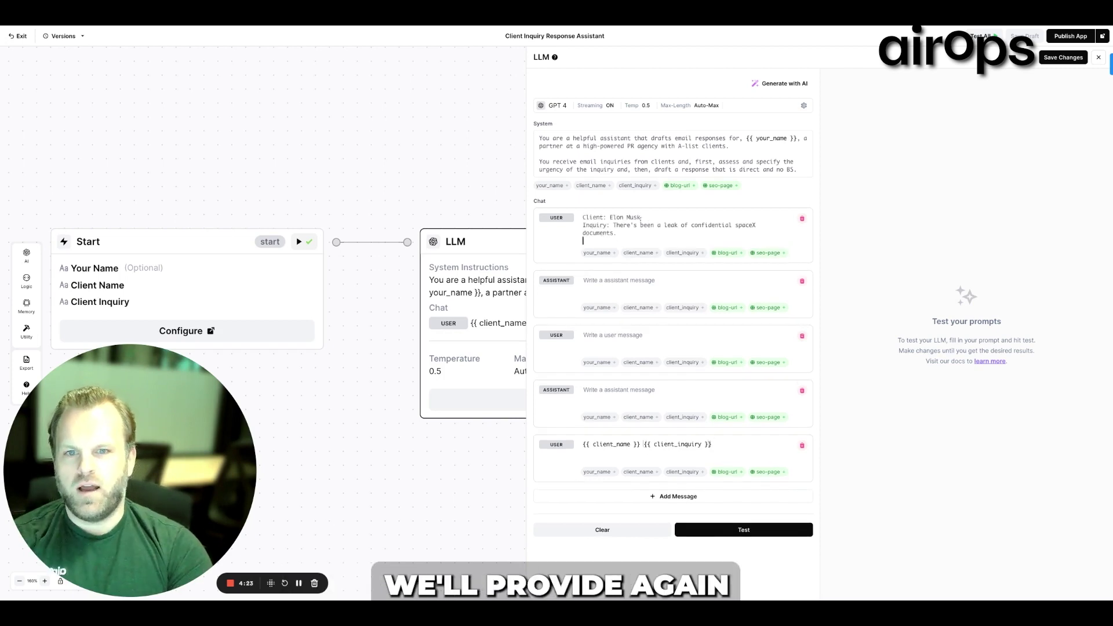
Step: Write the first assistant example reply as 'Urgency: URGENT' with the subject 'Calling you now.'
key(Return)
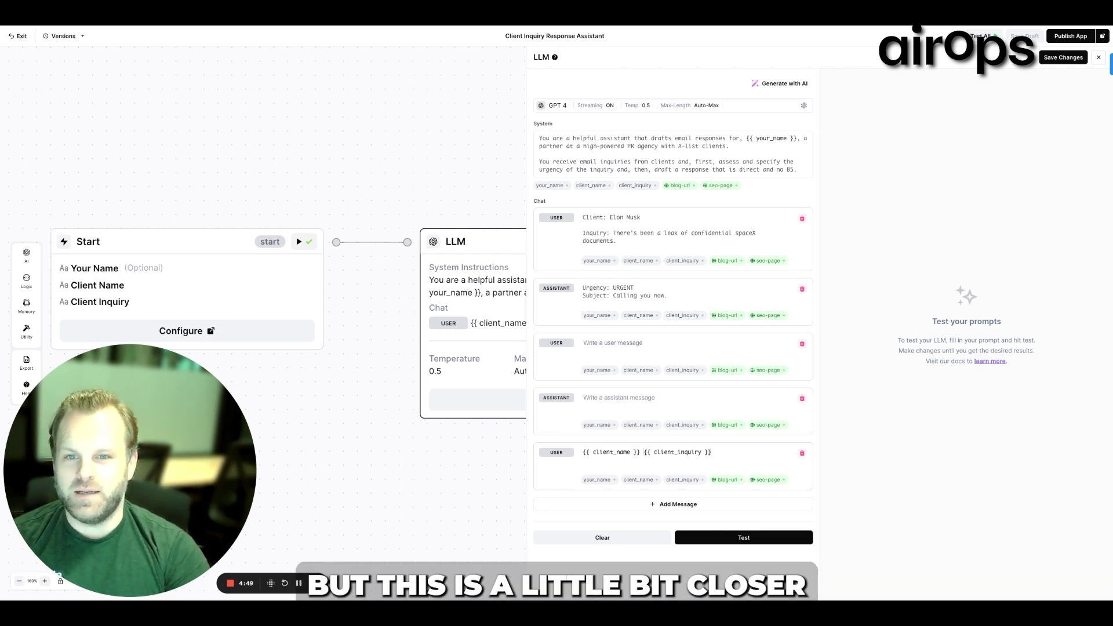
mouse_move(682, 316)
key(Return)
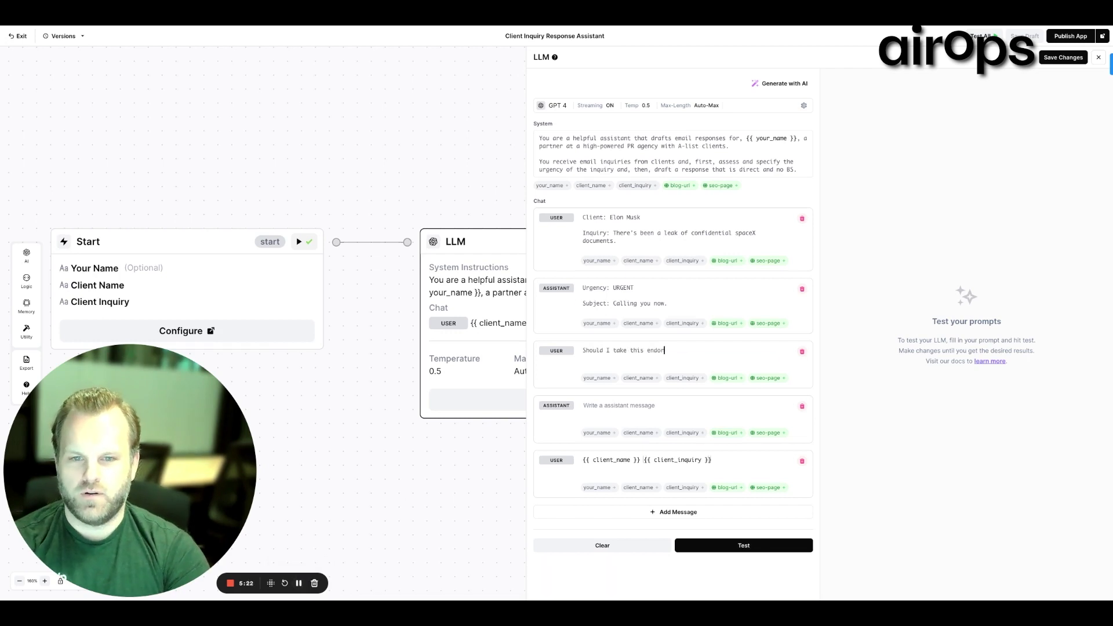
Step: Finish the second user example about a cannabis protein shake deal and paste in the assistant reply
text(deal I just got )
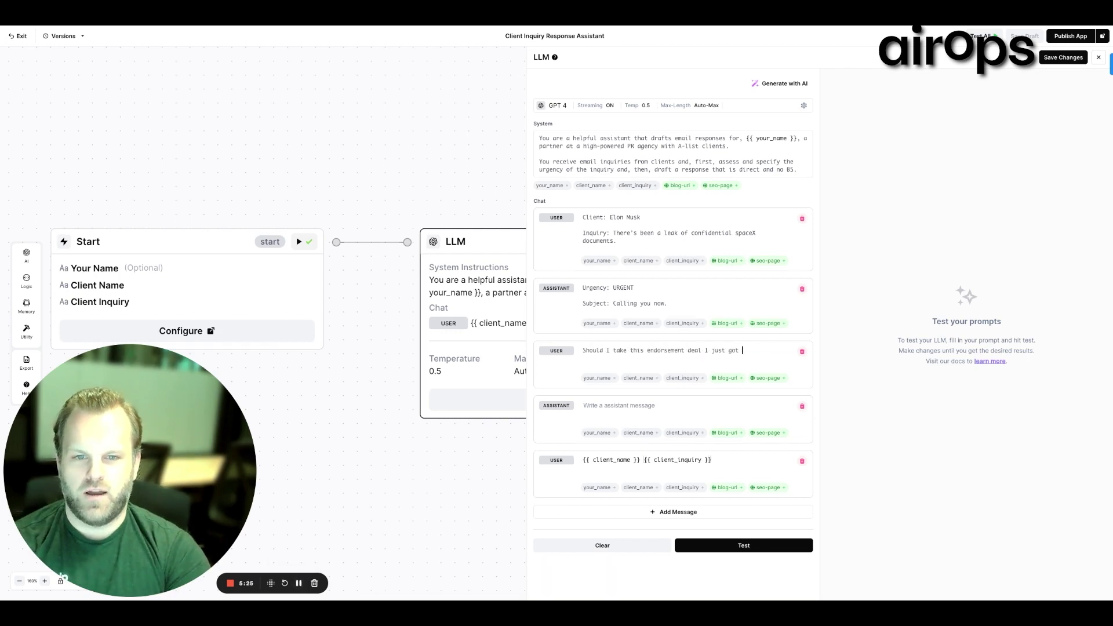
text(offered with a cannabis protein shake company?)
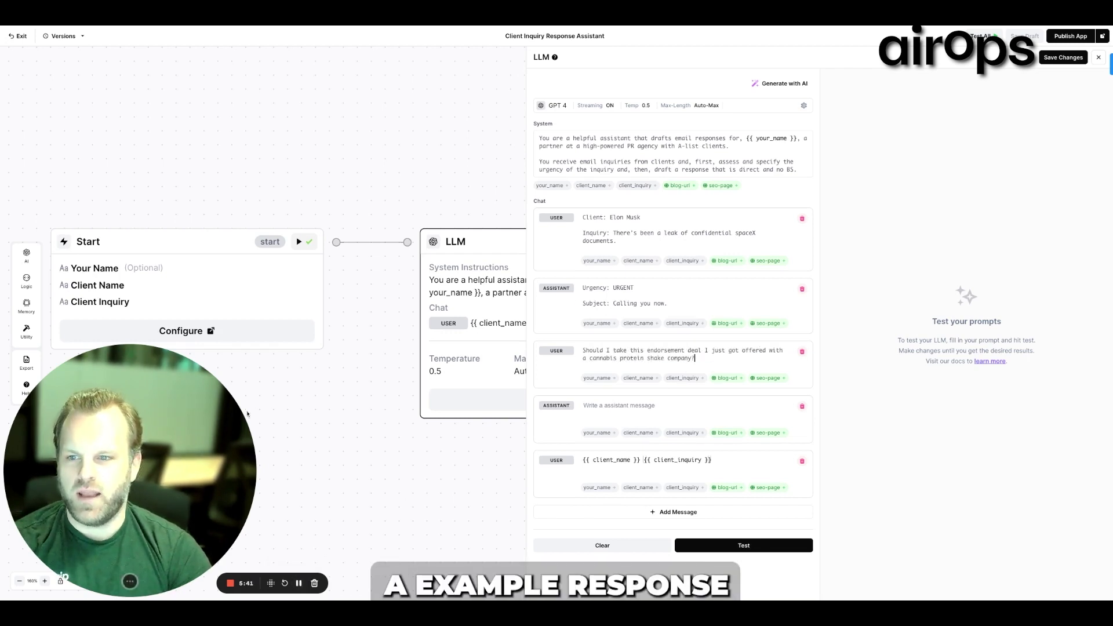
text(Urgency: Medium Subject: Re: Endorsement Deal Inquiry Listen Mike, Bottom line - with your demo this is not the worst idea. You sit firmly in the zone of sports fans and athletes who like to let loose now and then. You might lost a few folks who turn into the Olympics every four years but, I gotta be honest with you. Let's just make sure this won't ruffle any feathers at NBC and let's get you the green light (I couldn't help myself). Matt)
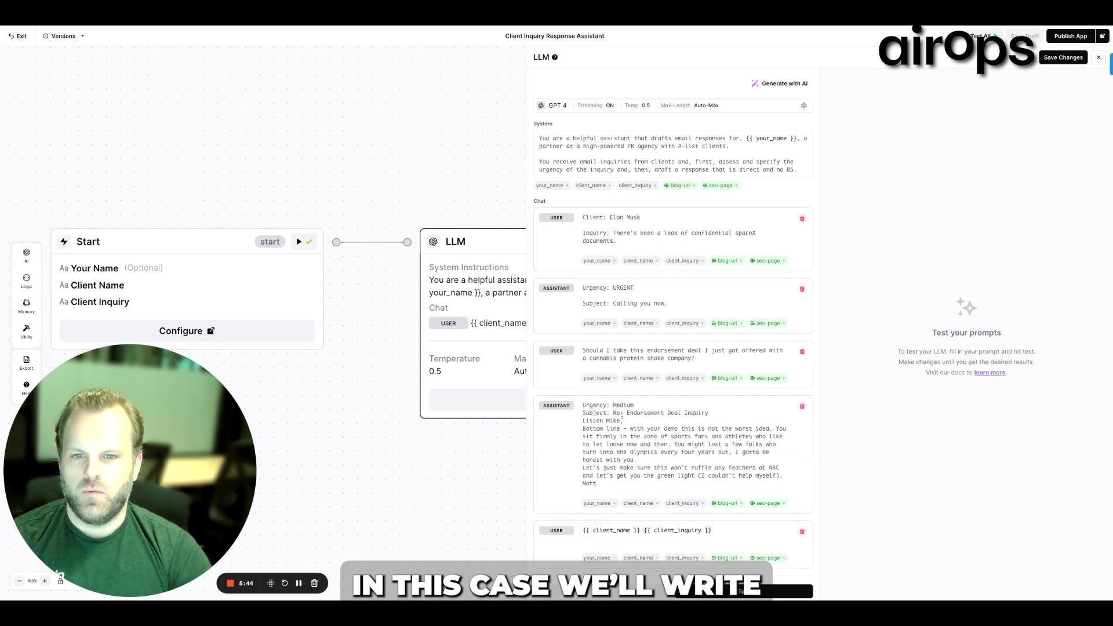
click(582, 412)
key(Return)
Step: Add blank lines before the greeting, opening paragraph and sign-off of the reply, then save
click(583, 428)
key(Return)
click(583, 444)
key(Return)
click(582, 498)
key(Return)
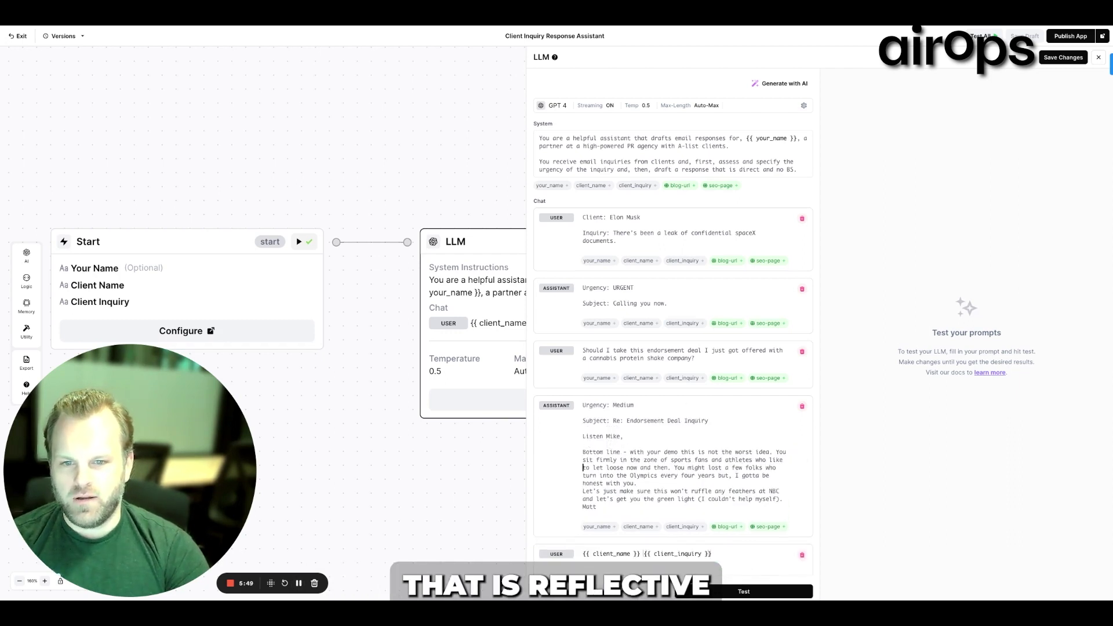
click(582, 505)
click(583, 490)
key(Return)
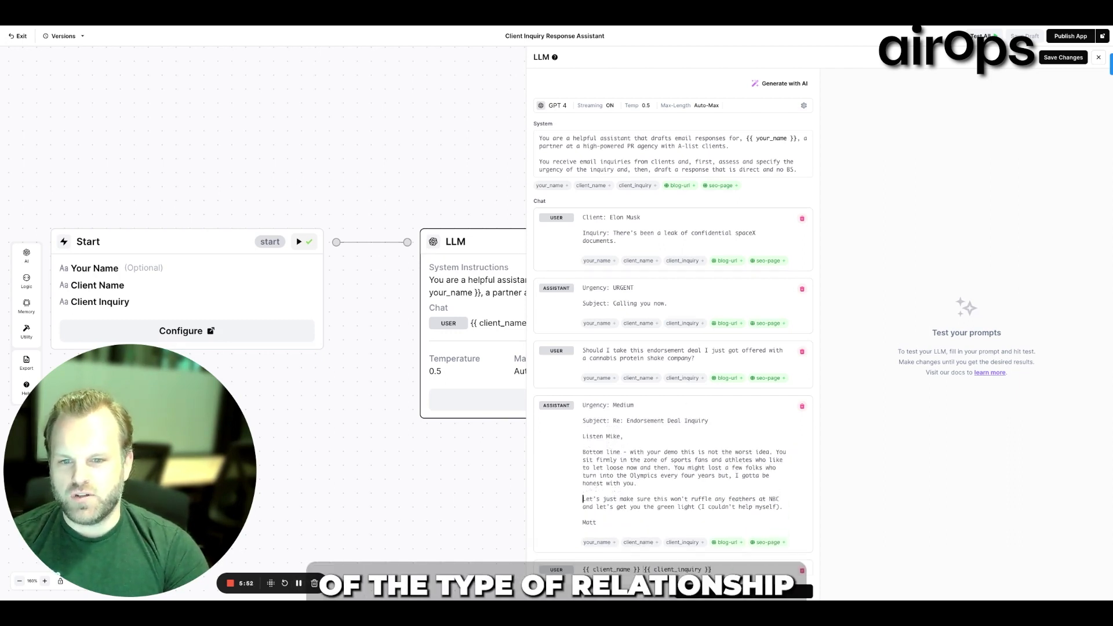
click(582, 475)
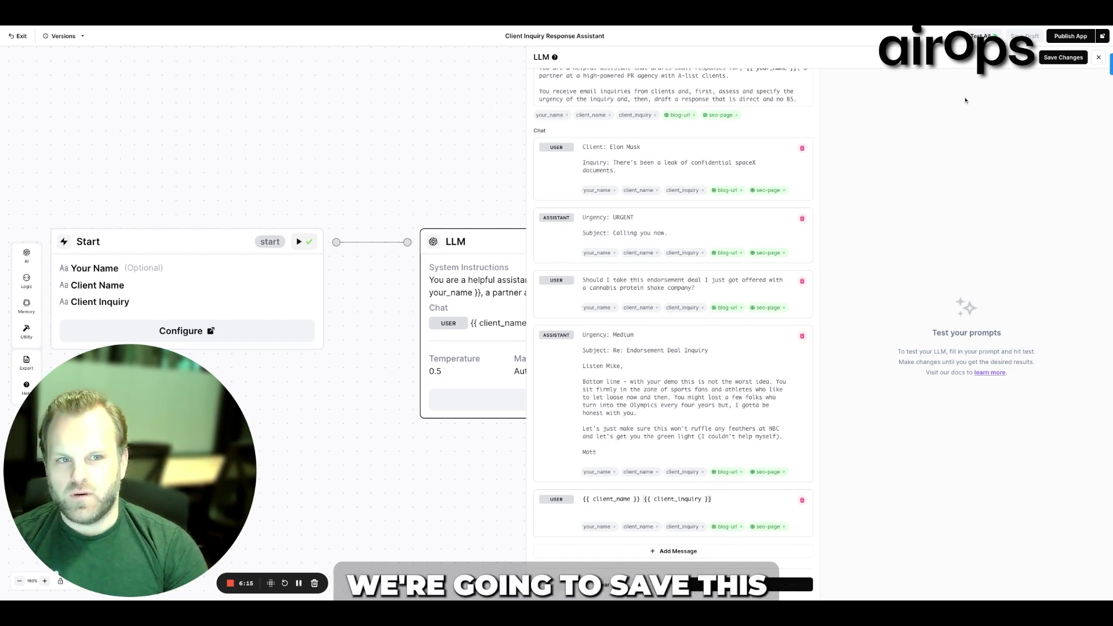
click(1063, 56)
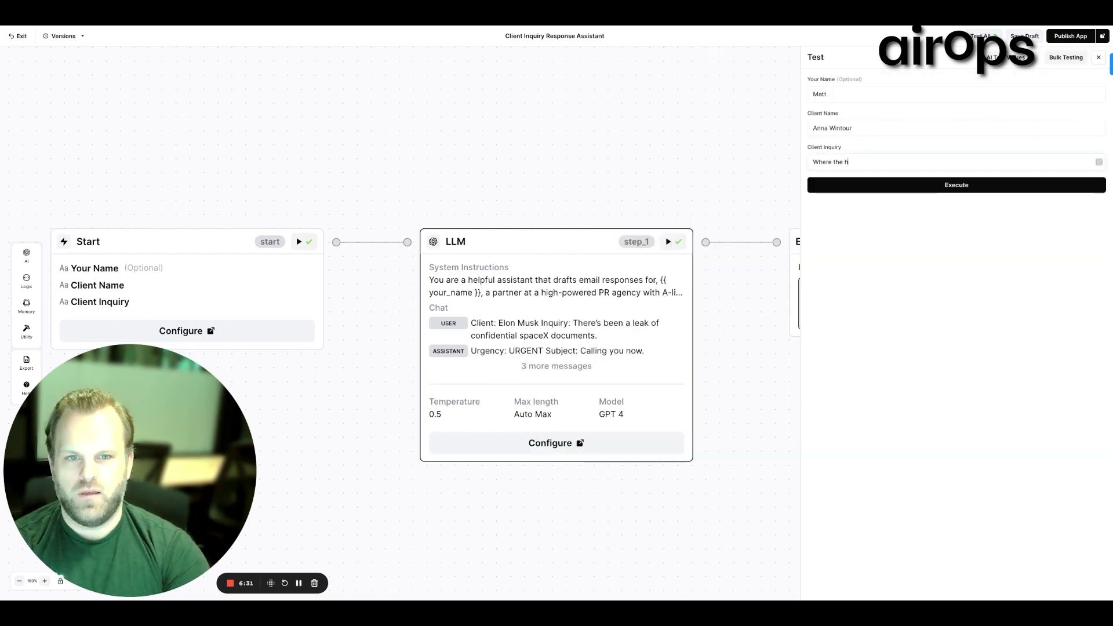
Step: Run the test on a latte-complaint inquiry and a second client inquiry, then reopen the LLM step's settings
text(ell is my latte?)
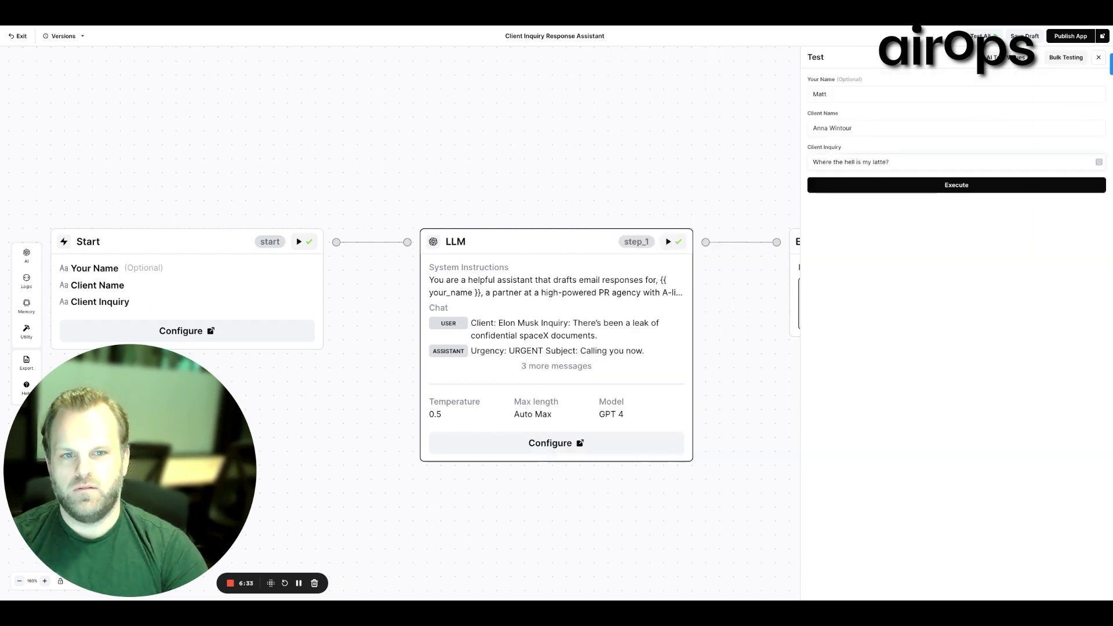
click(903, 191)
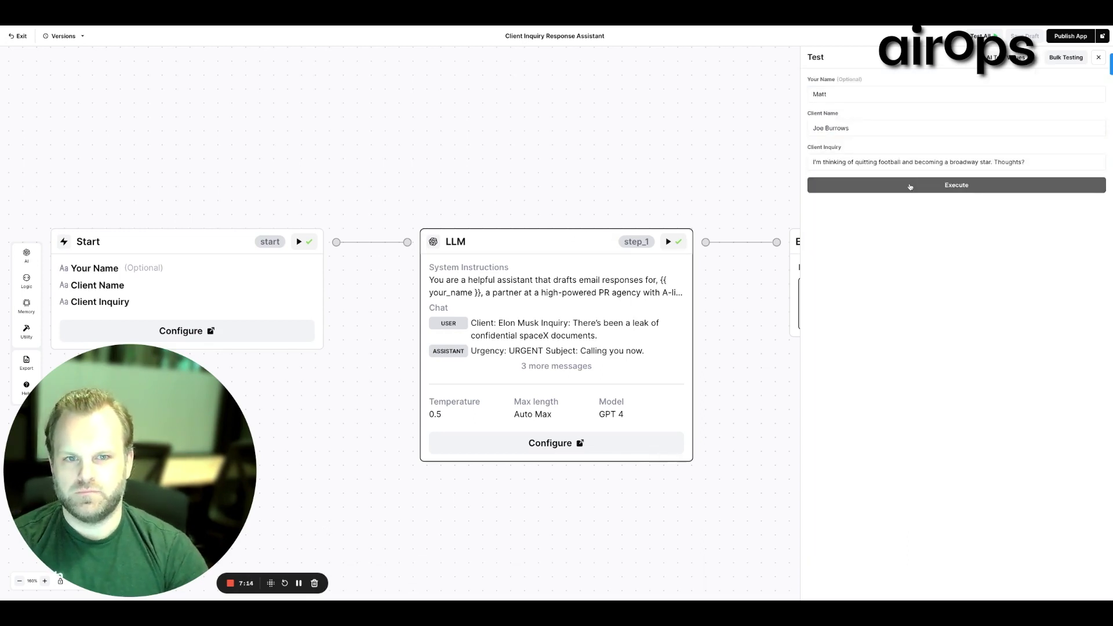
click(957, 183)
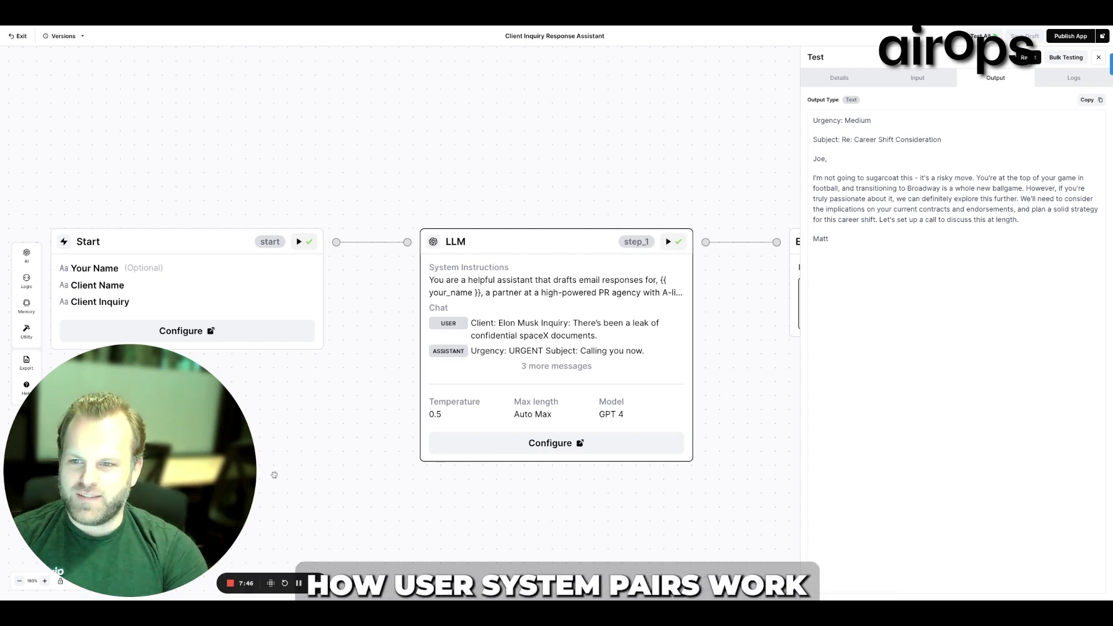
click(569, 298)
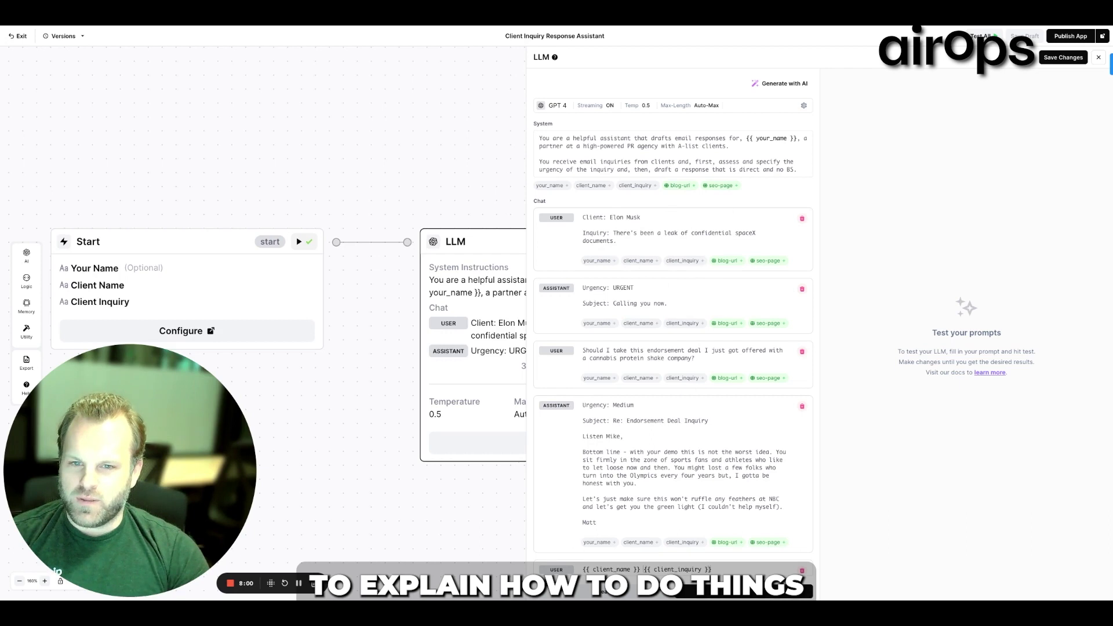
Step: Scroll through the LLM step's saved example messages
scroll(650, 396, down, 1)
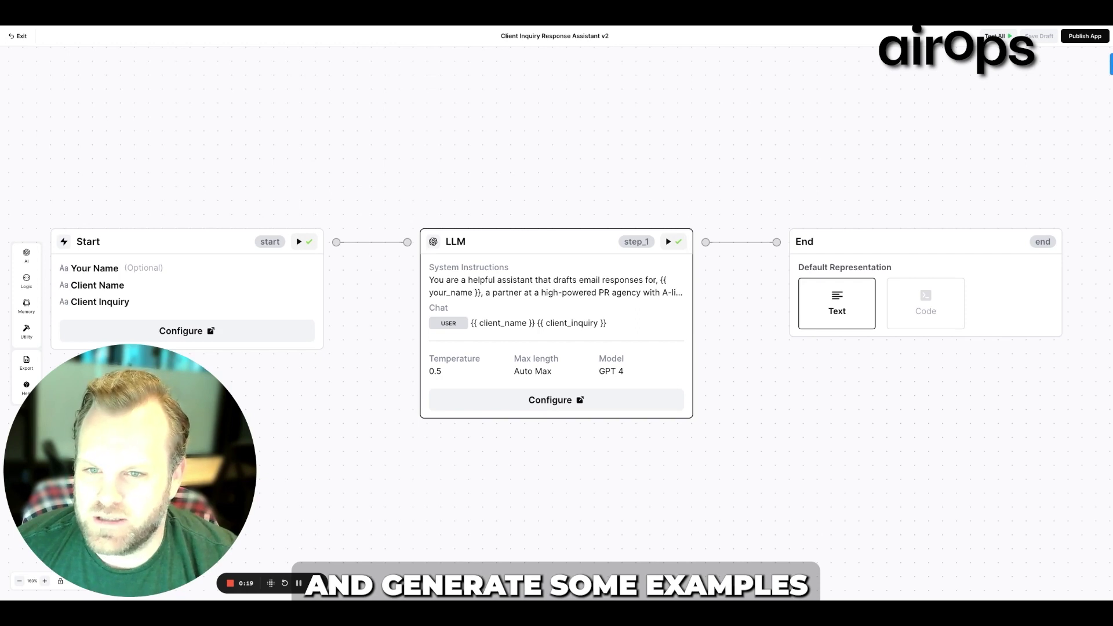
Step: Replace the v2 LLM step with a new LLM step between Start and End using GPT 4
mouse_move(599, 234)
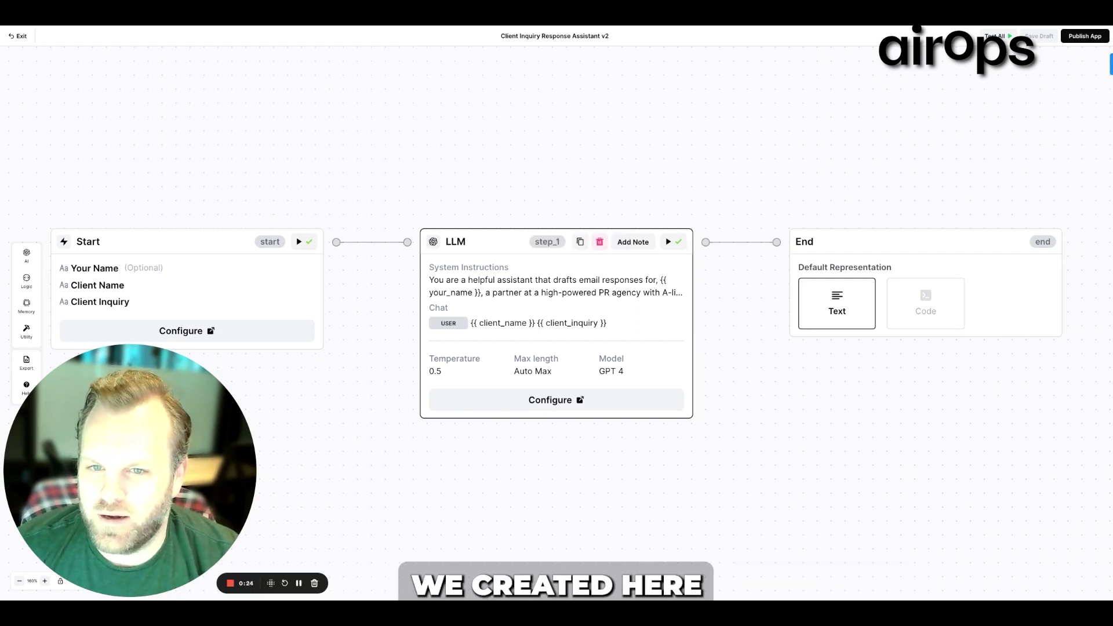
click(599, 241)
mouse_move(29, 268)
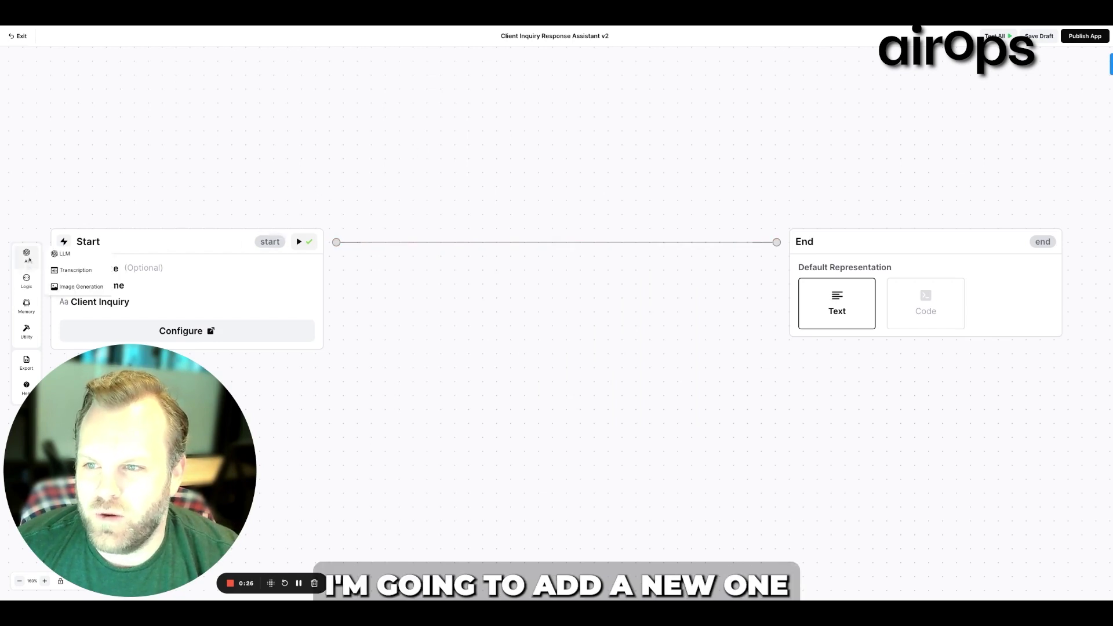
drag(62, 254, 556, 242)
click(574, 343)
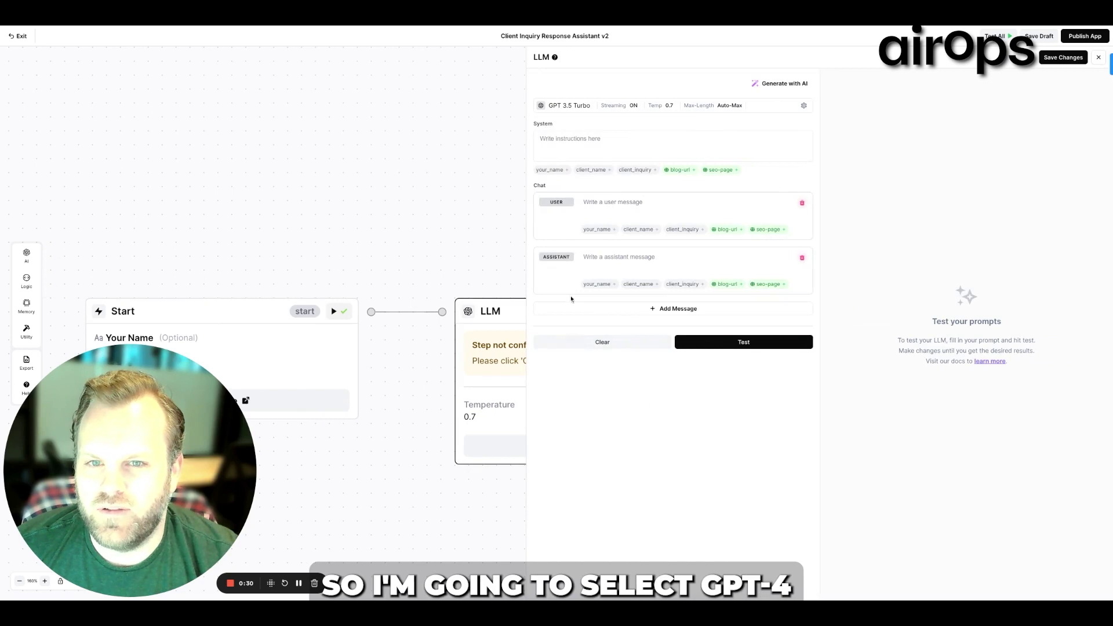
click(571, 105)
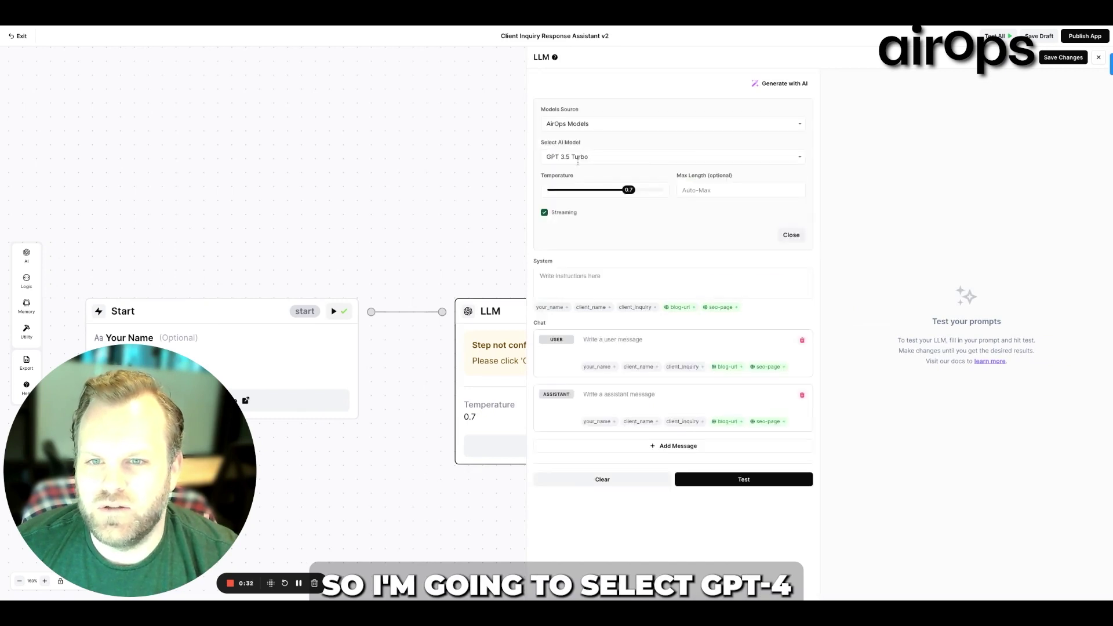
click(577, 158)
click(582, 229)
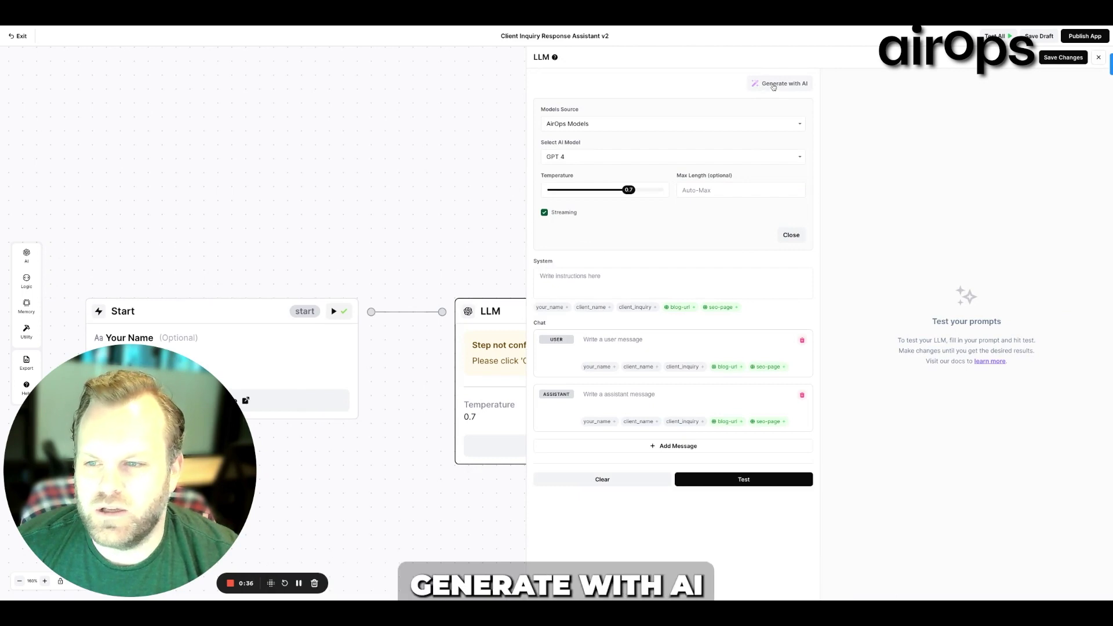
Step: Start Generate with AI as a Question + Answer task and paste in the PR email-assistant description
click(773, 87)
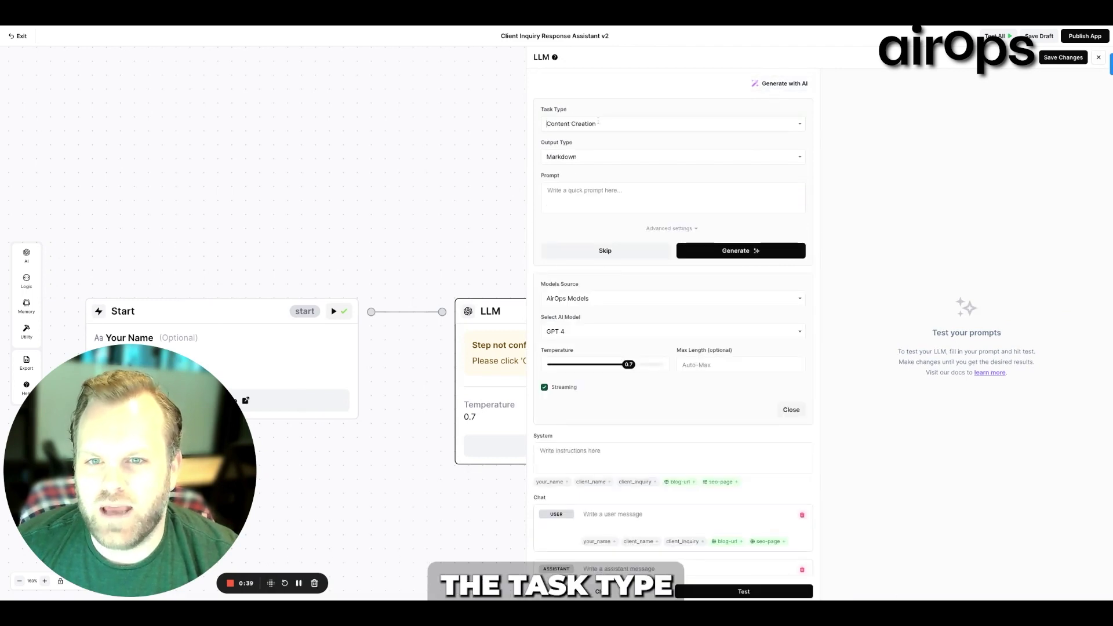
click(585, 123)
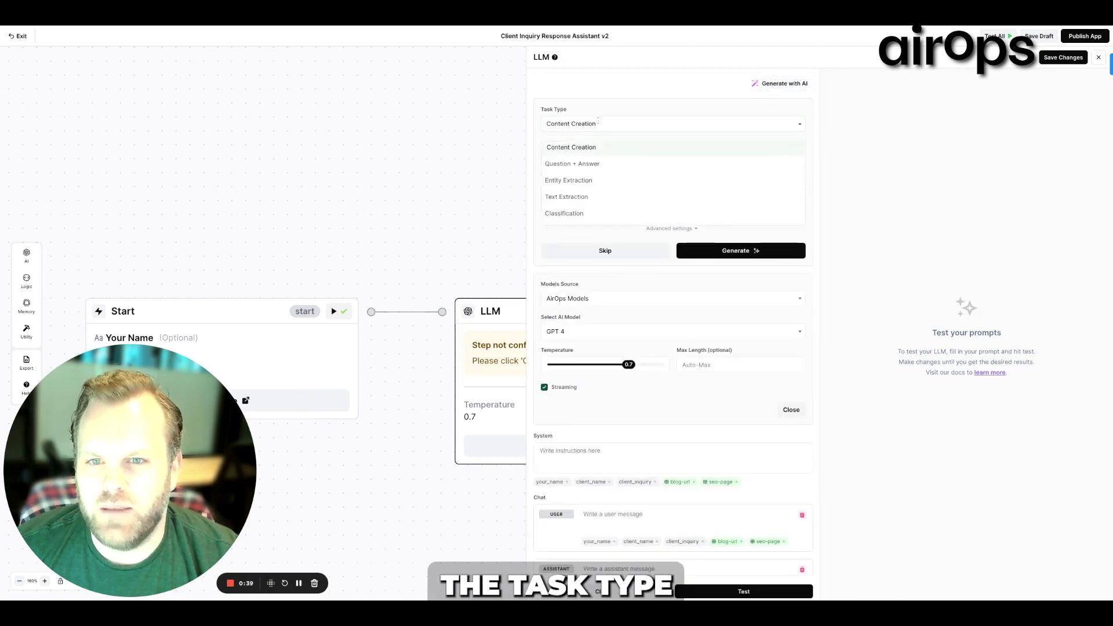
click(590, 164)
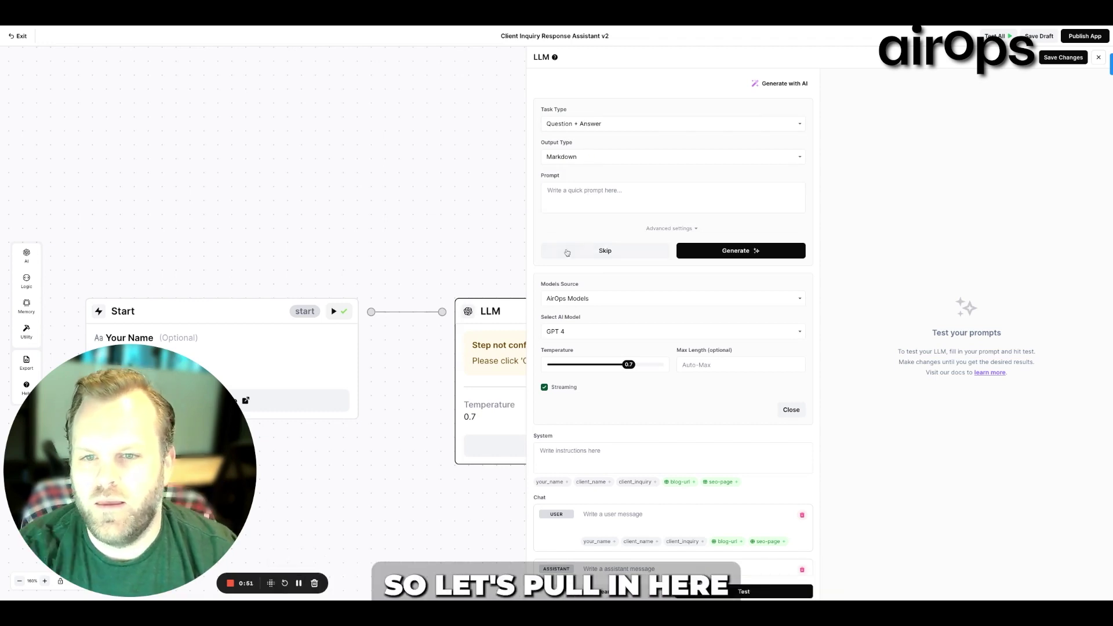
click(587, 194)
key(ctrl+v)
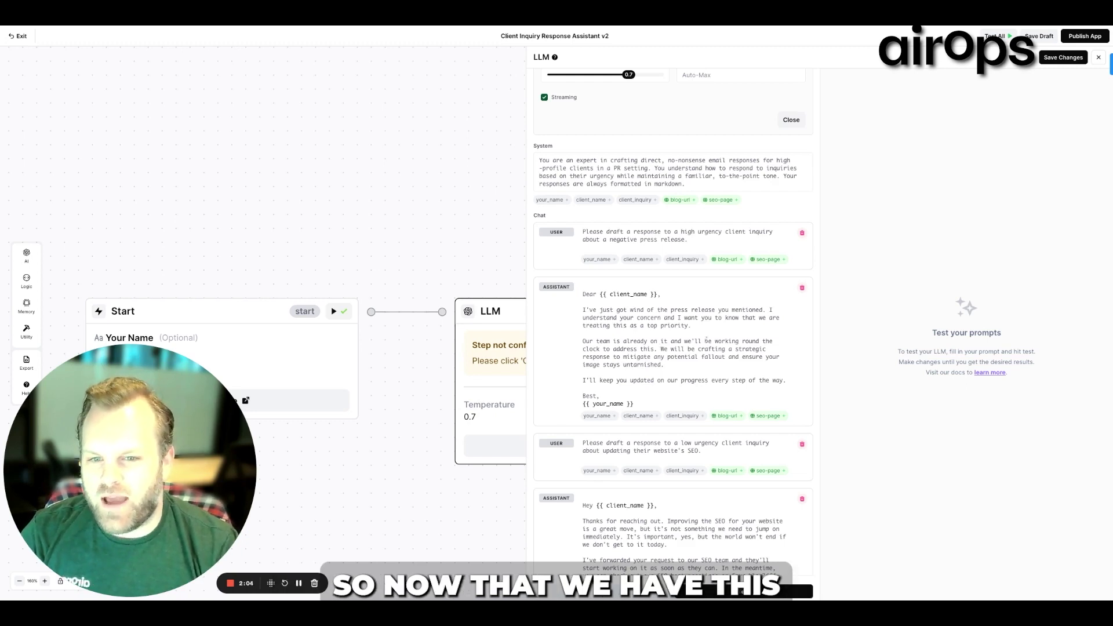
Step: Scroll through the AI-generated system prompt and example email pairs
scroll(706, 340, down, 2)
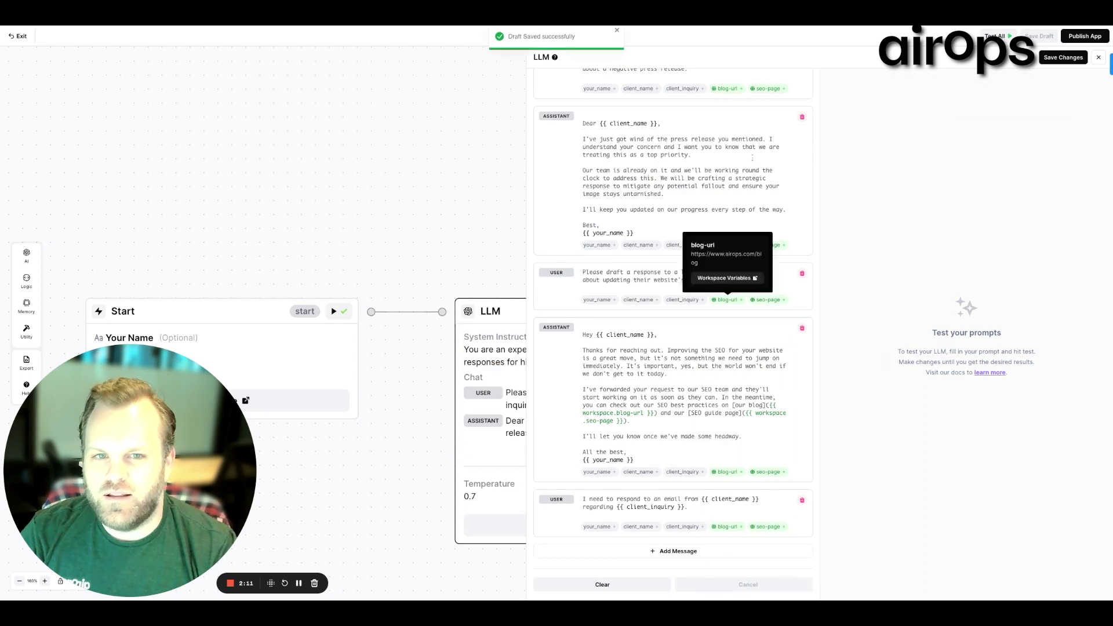